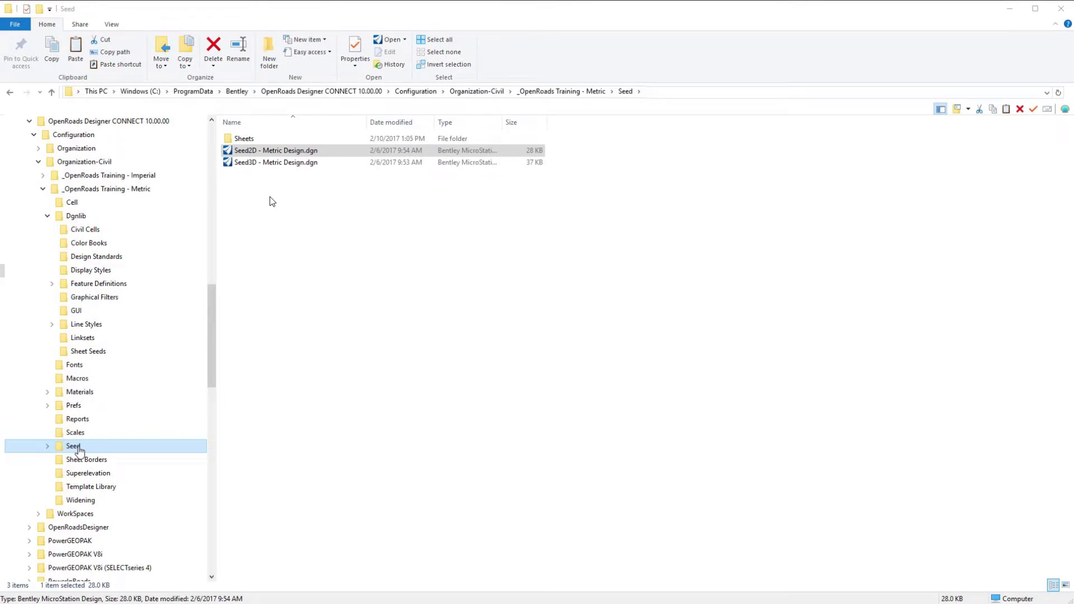
Copy Seed2D - Metric Design.dgn from the Seed folder into the Sheets folder.
left_click(291, 153)
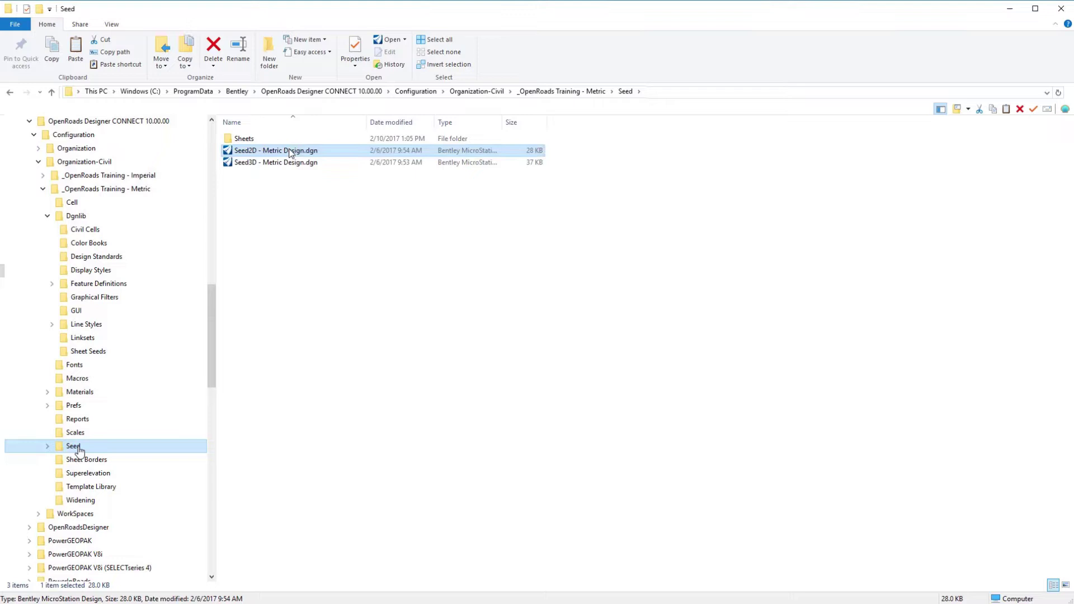
right_click(291, 153)
left_click(252, 380)
double_click(247, 139)
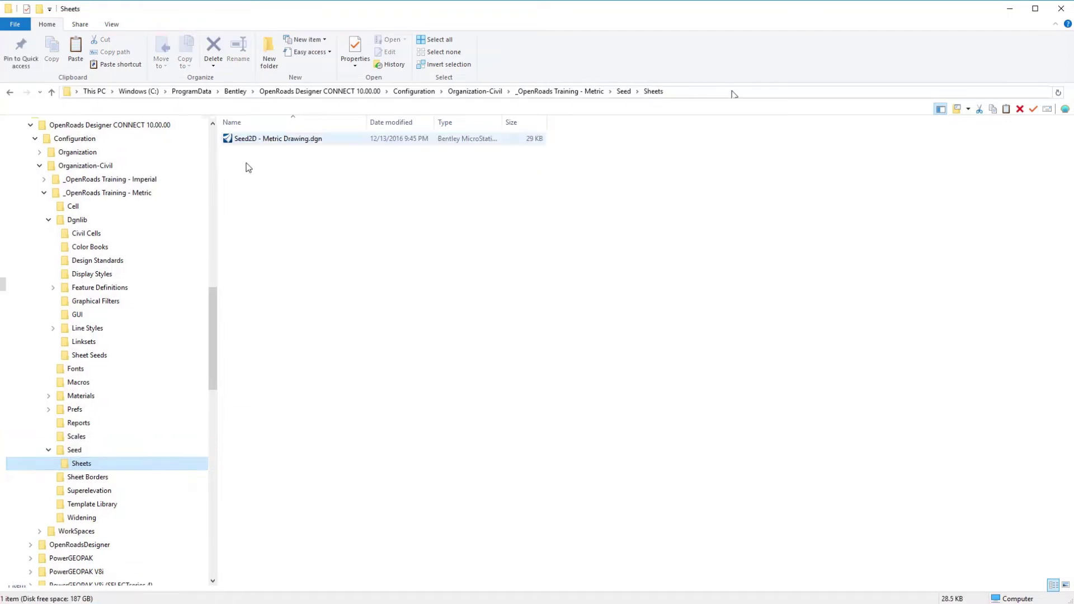
right_click(246, 187)
left_click(231, 262)
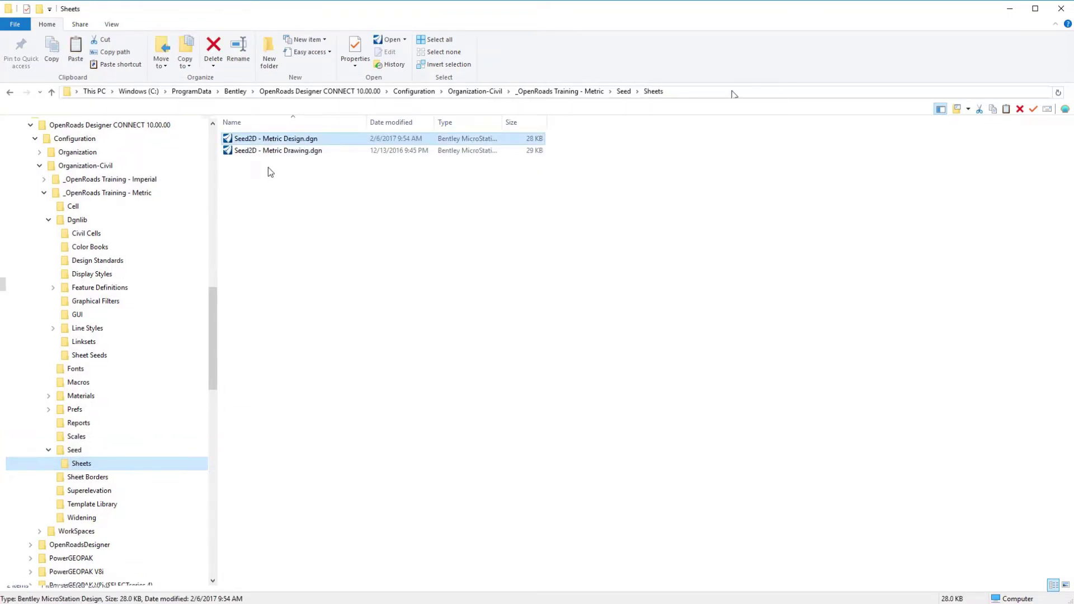
Rename the pasted copy to Seed2D - Metric Sheet.dgn.
right_click(290, 142)
left_click(252, 415)
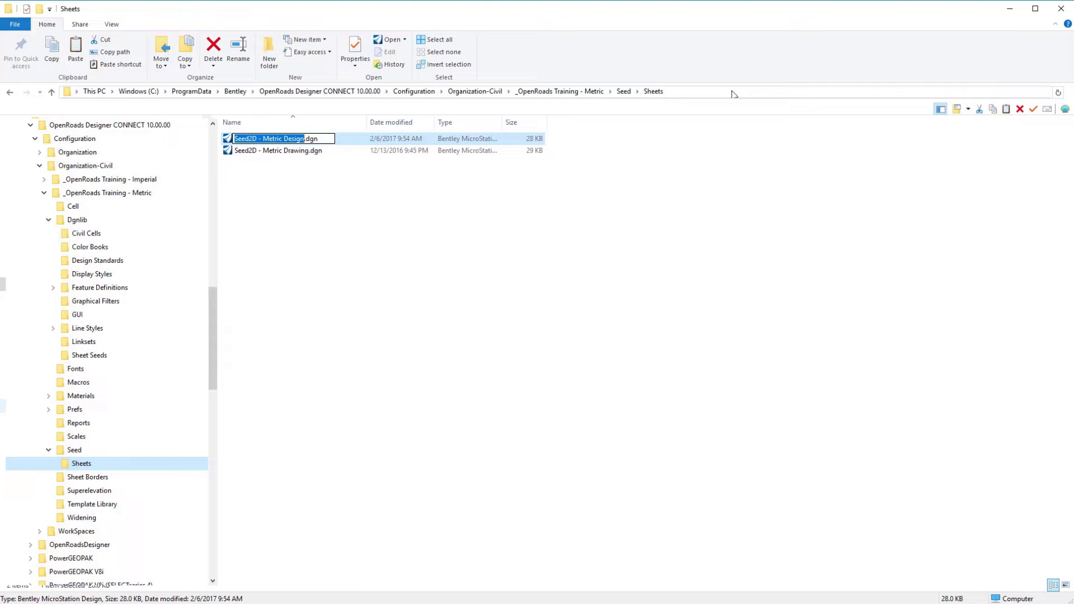
key("Right")
key("Left")
key("Left")
key("Left")
key("Left")
key("Left")
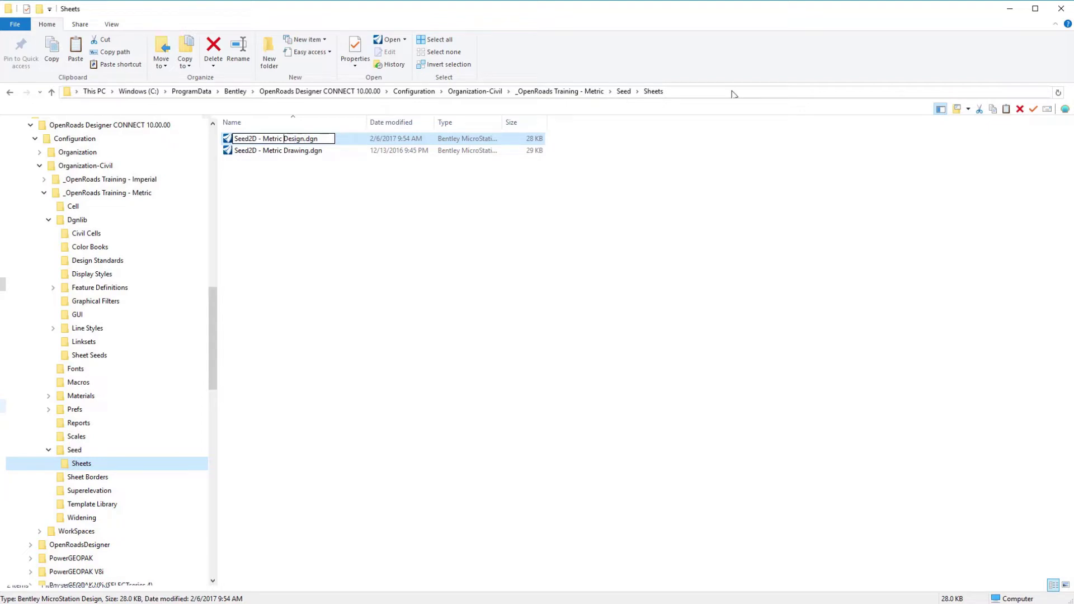
key("shift+Left")
key("shift+Right")
key("shift+Right")
key("shift+Right")
key("shift+Right")
key("shift+Right")
type("Sheet")
key("Return")
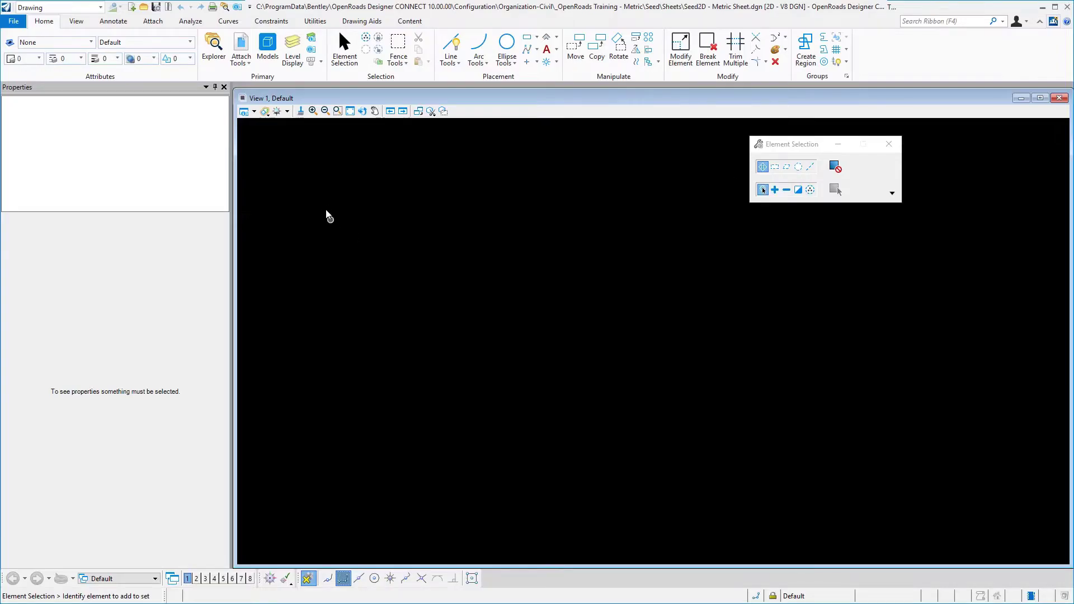
Show the Models list and select the Default model to view its properties.
left_click(268, 48)
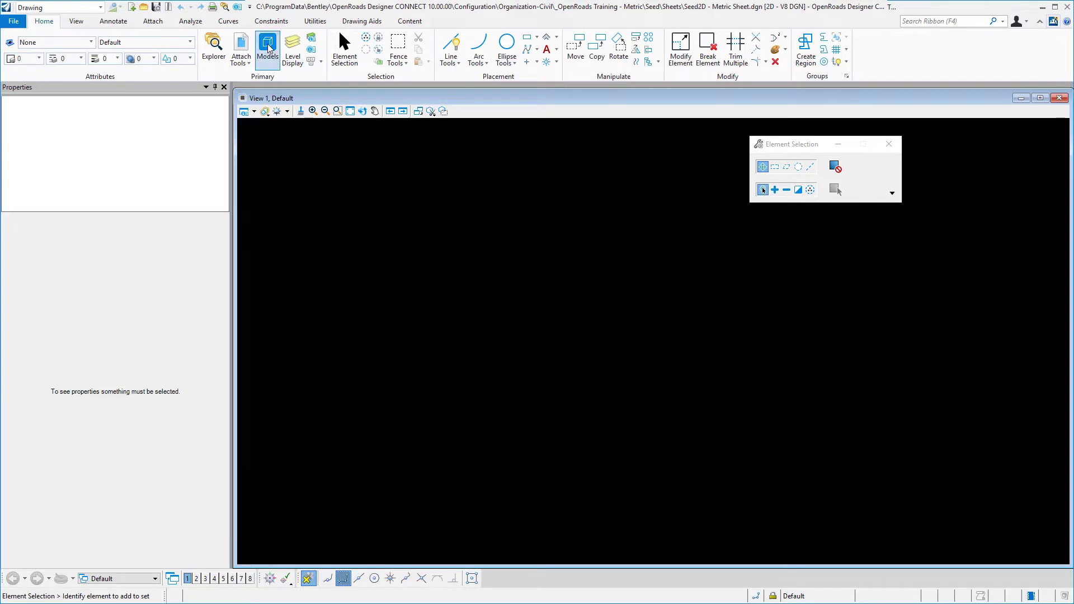
left_click(347, 220)
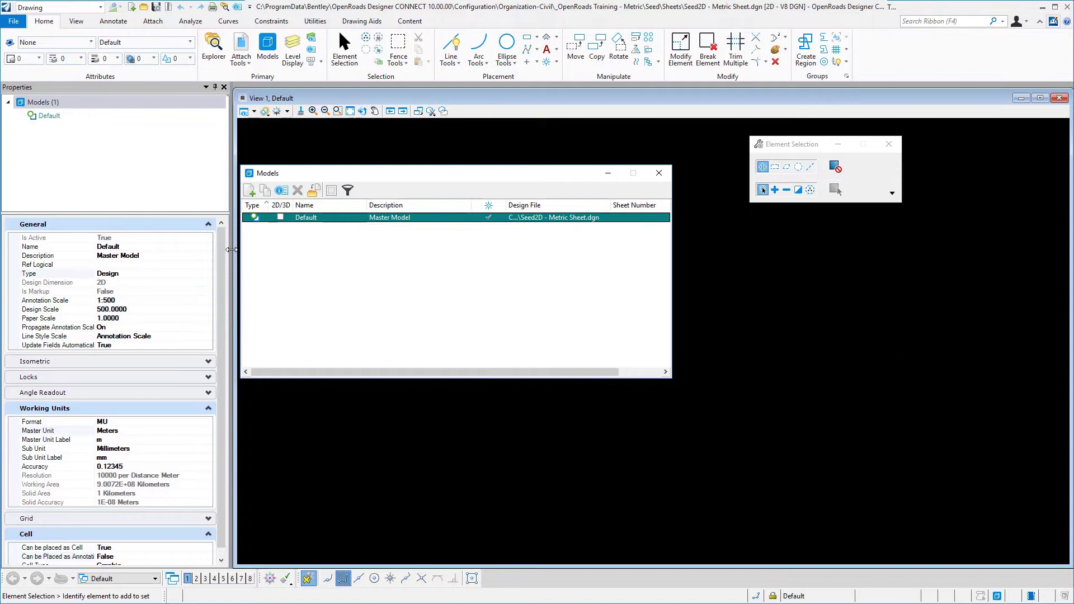
Change the Default model's Type to Sheet and name it '2D Metric Sheet'.
left_click(161, 274)
left_click(207, 274)
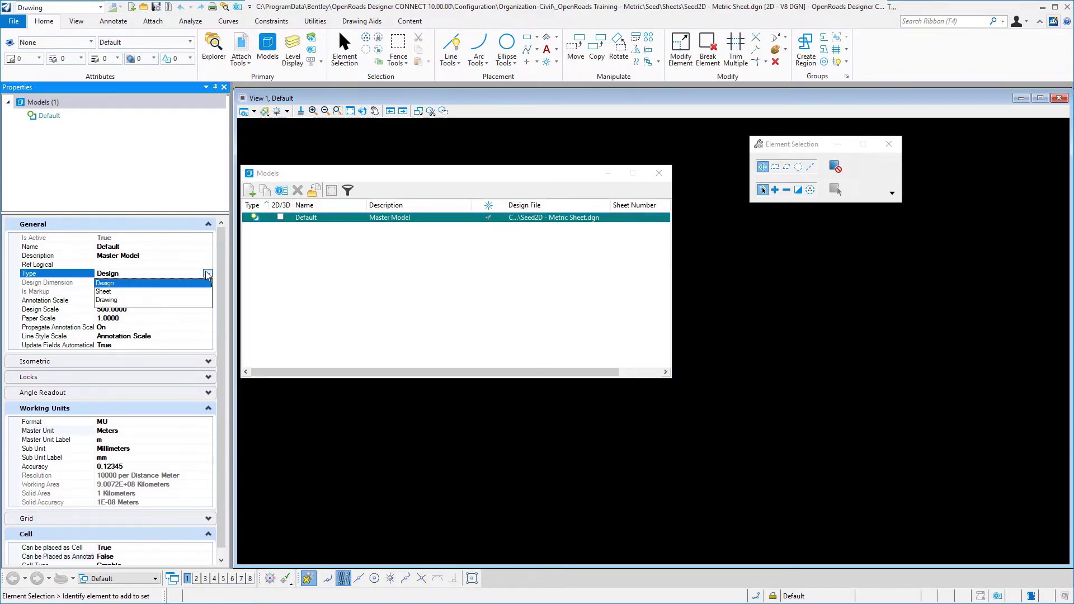
left_click(105, 292)
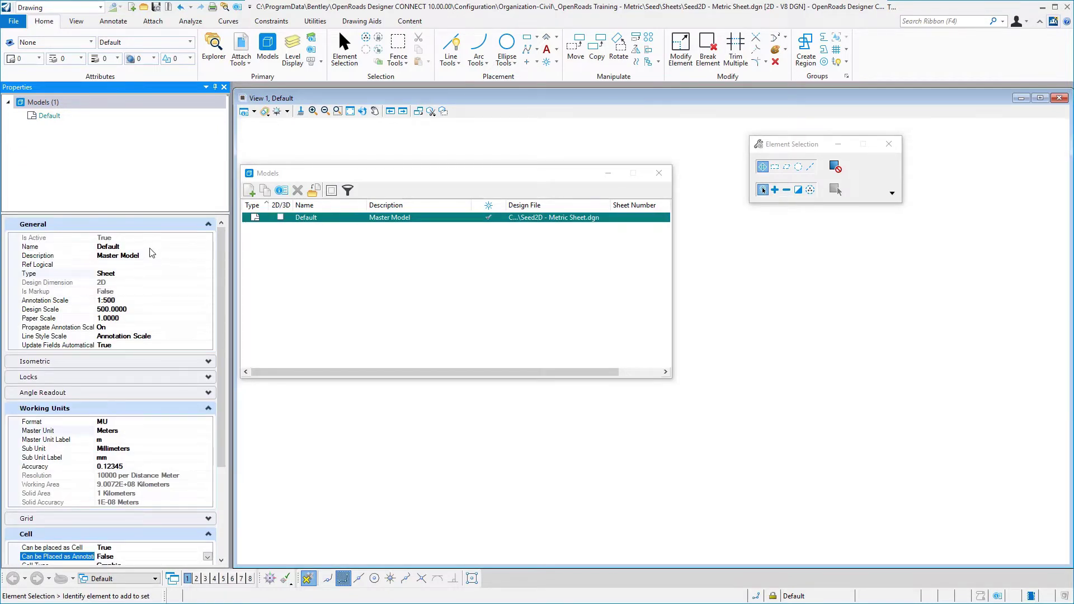
left_click(146, 246)
type("2D Me")
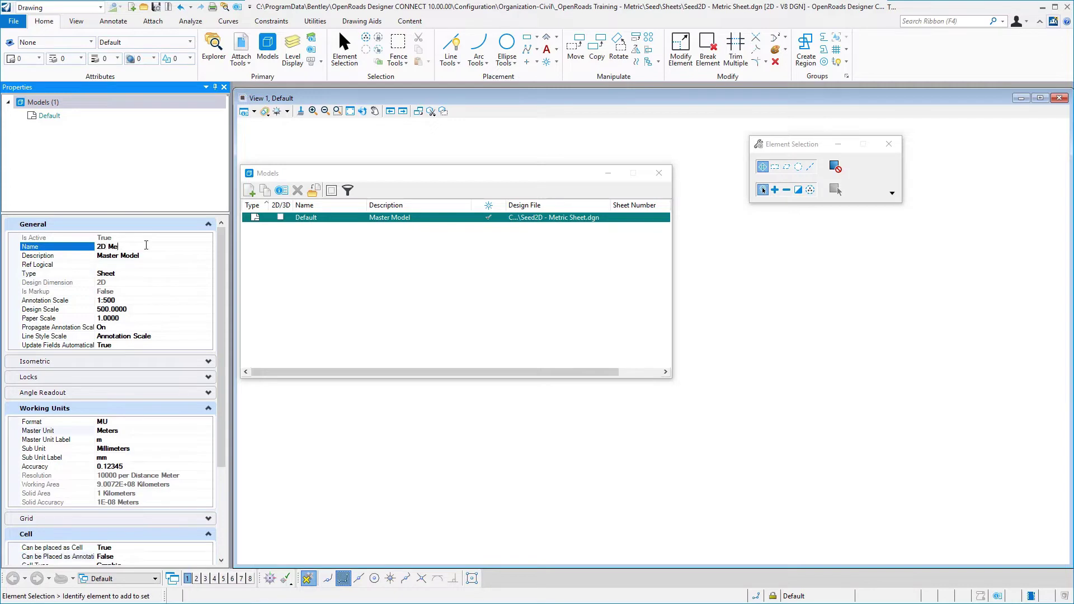
type("tric Sheet")
key("Return")
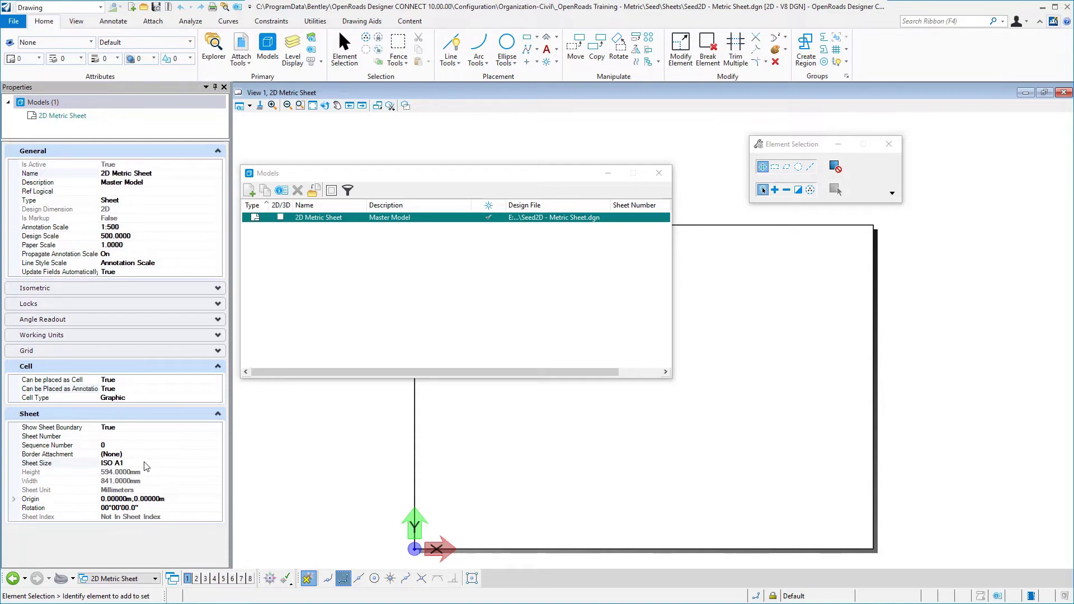
Keep ISO A1 as the sheet model's Sheet Size.
left_click(179, 464)
left_click(217, 465)
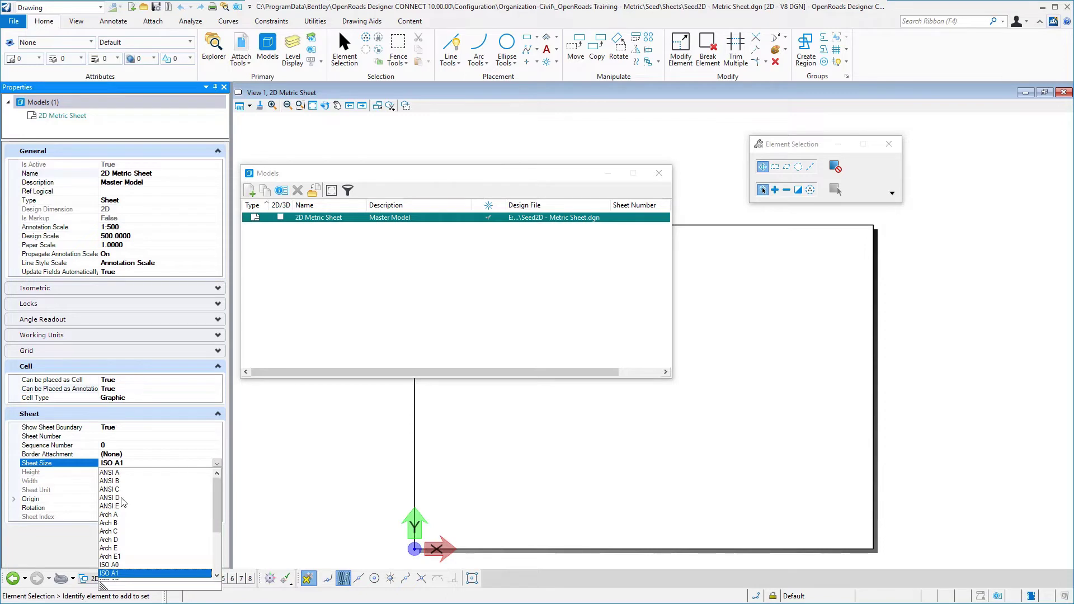
left_click(133, 462)
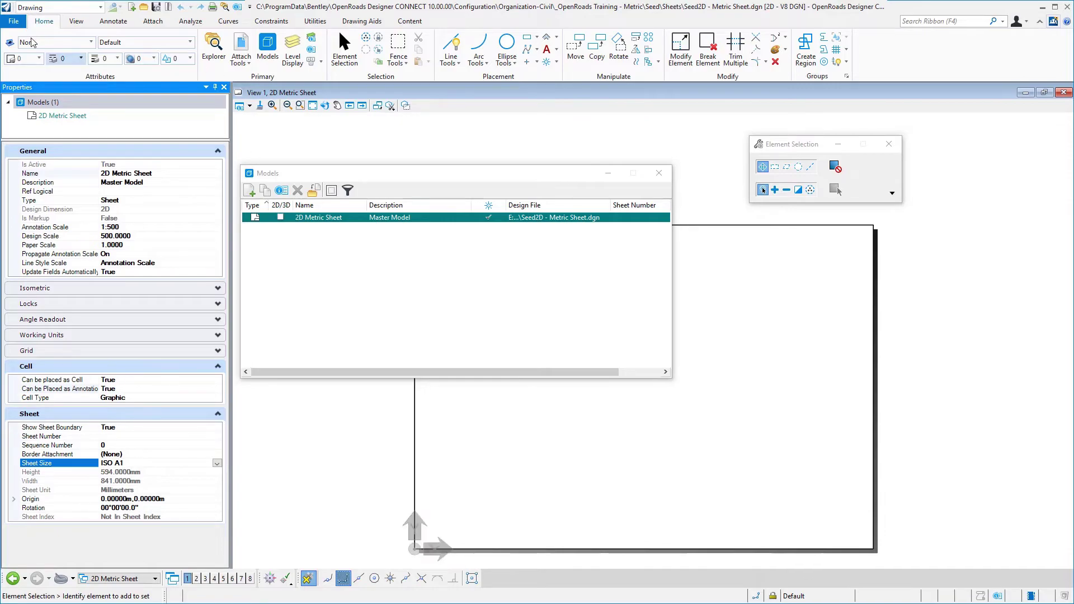
Save the settings to the file and close the Models dialog.
left_click(13, 21)
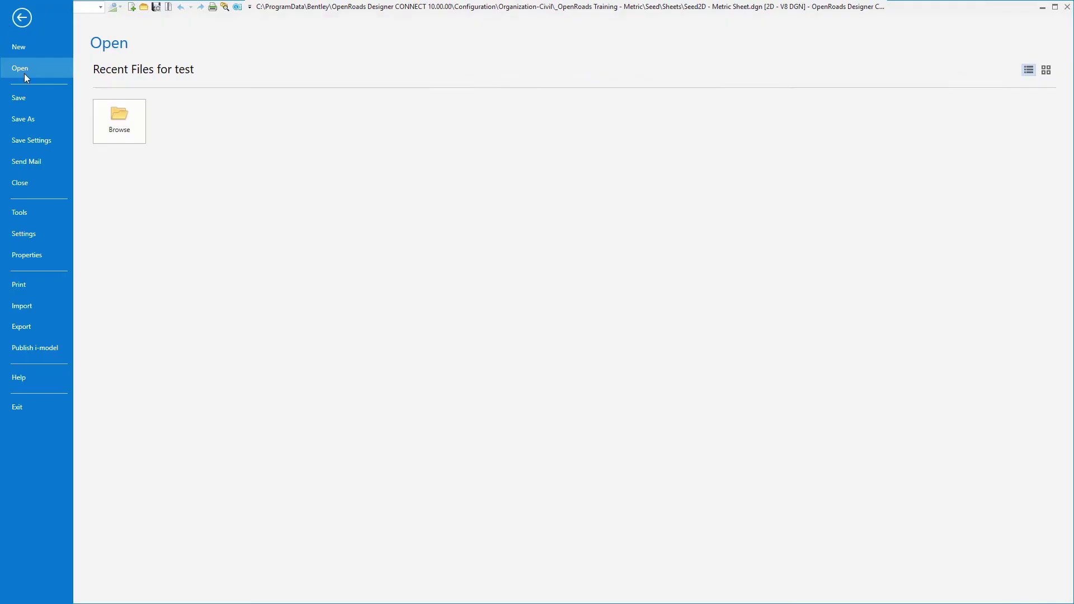
left_click(33, 140)
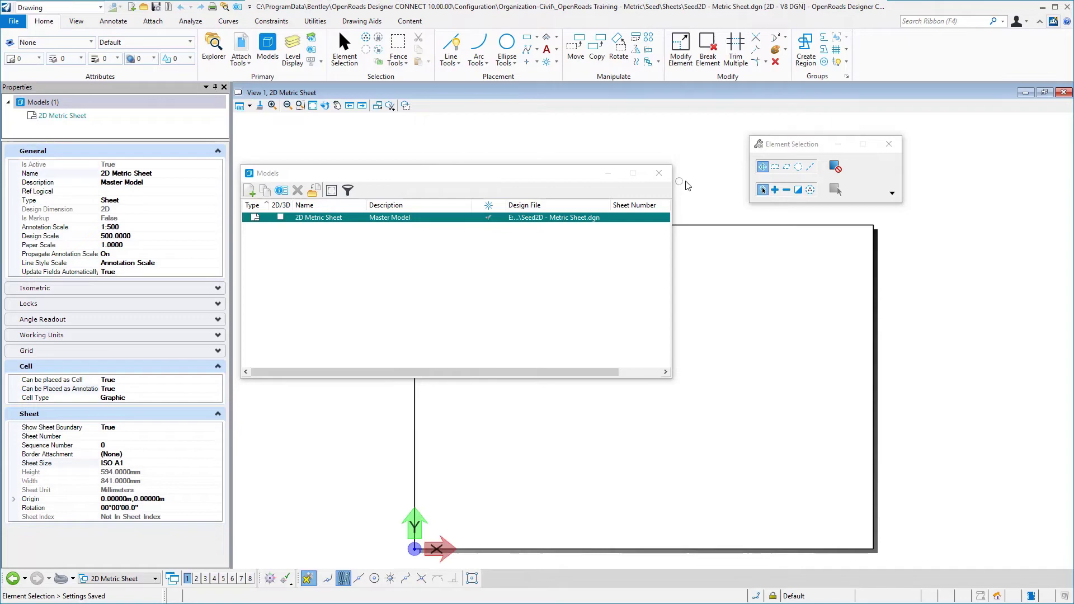
left_click(665, 179)
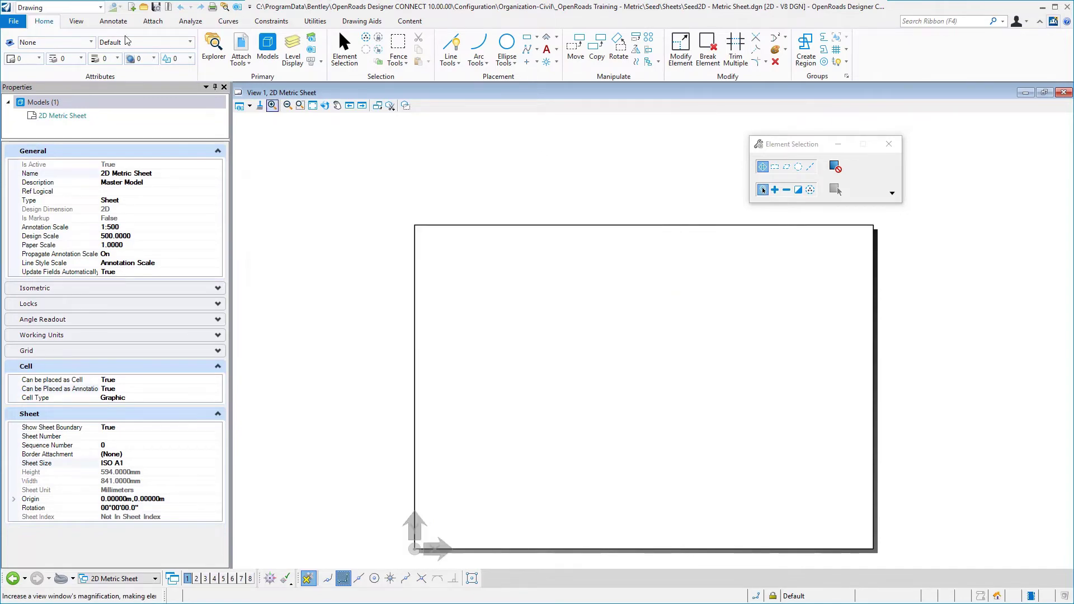
left_click(19, 22)
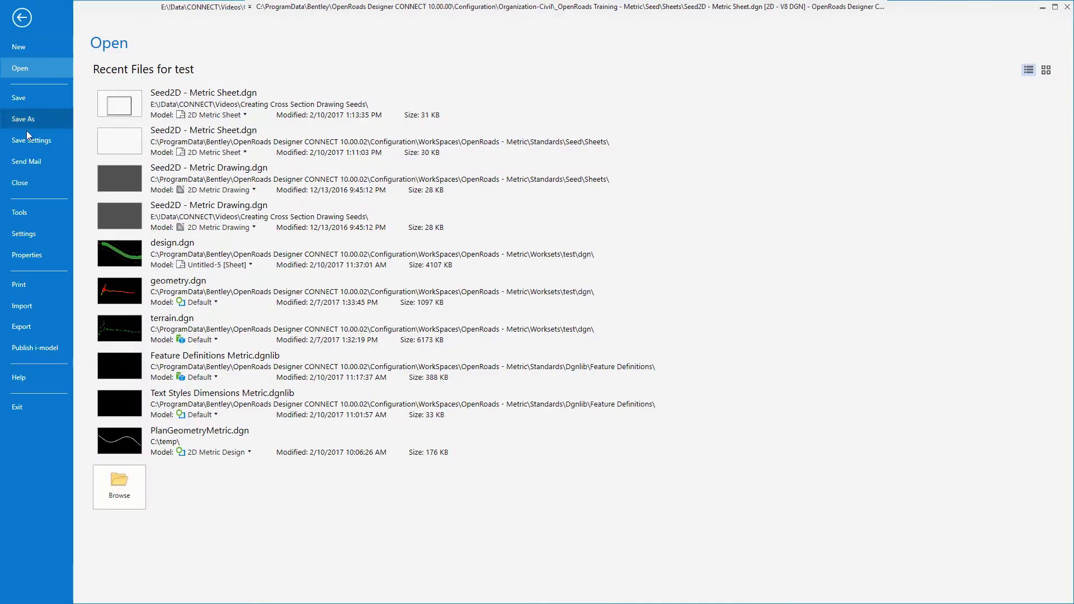
Open Design File Settings on Working Units and select the linear Accuracy field.
left_click(39, 234)
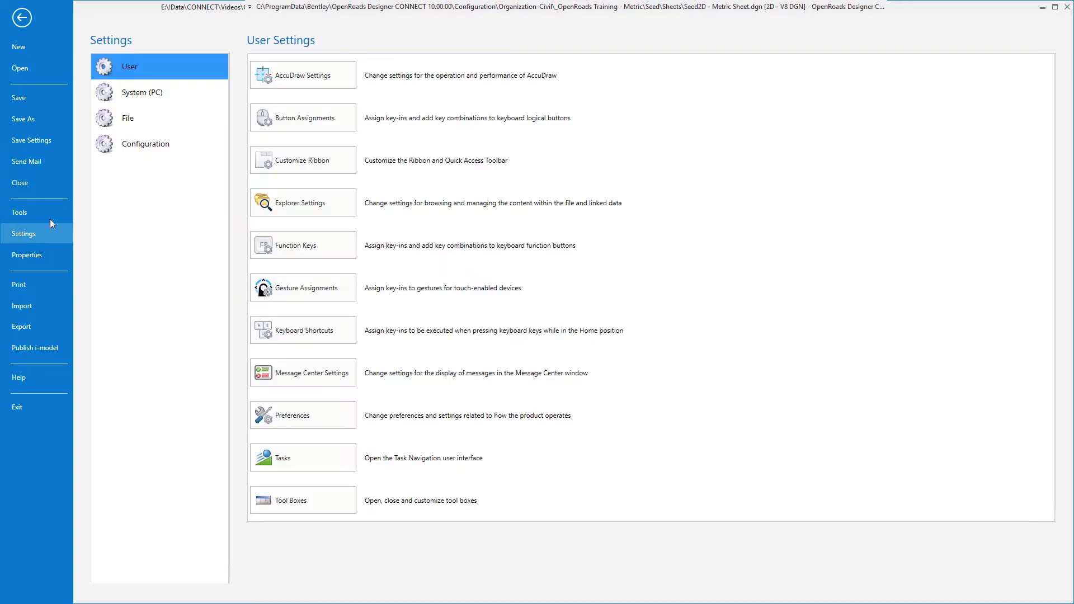
left_click(118, 126)
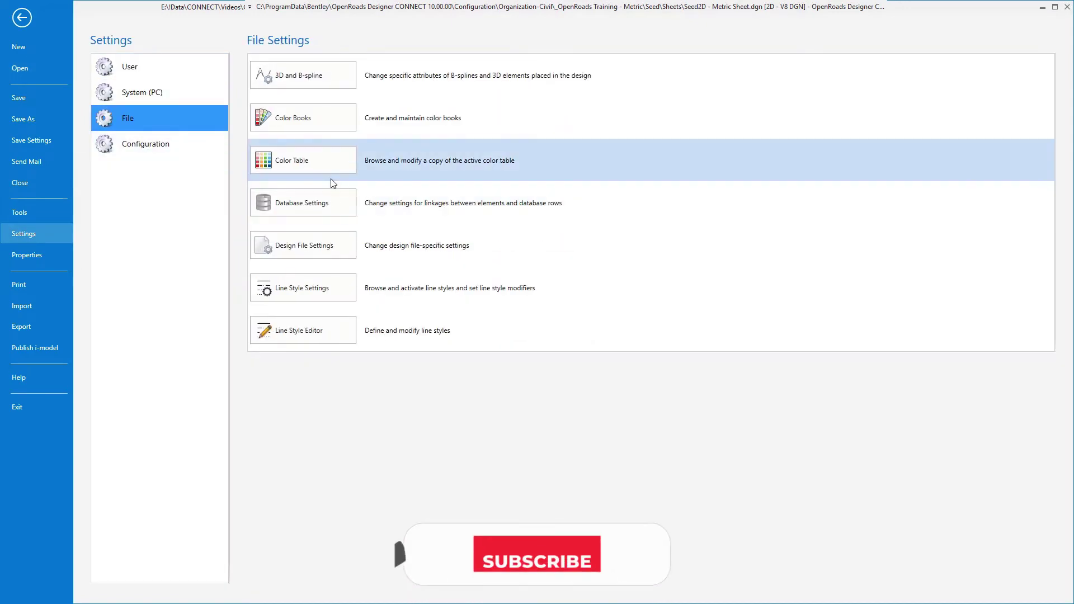
left_click(316, 253)
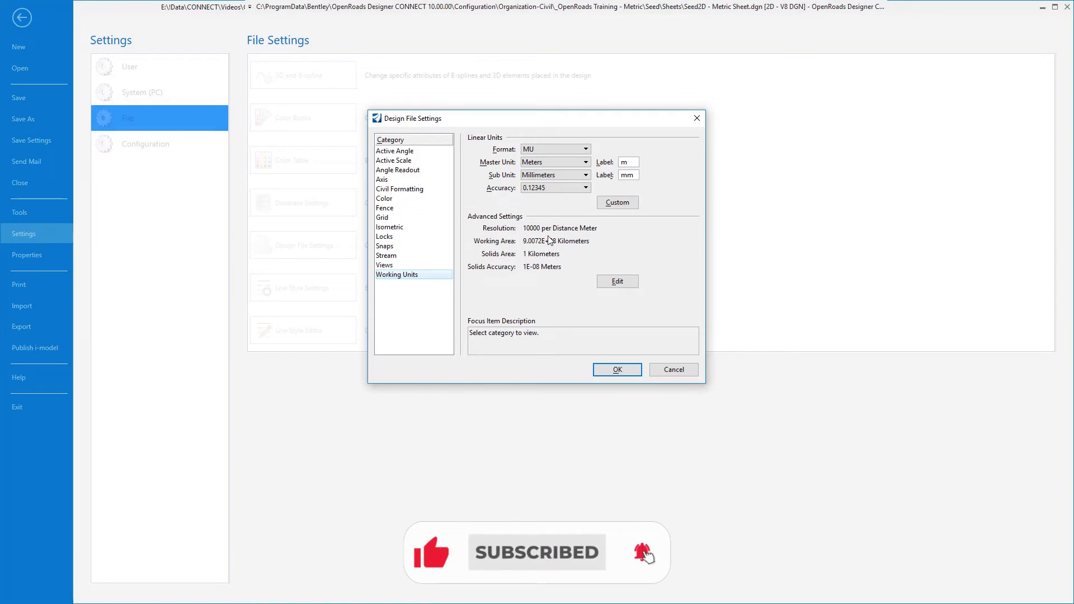
left_click(537, 216)
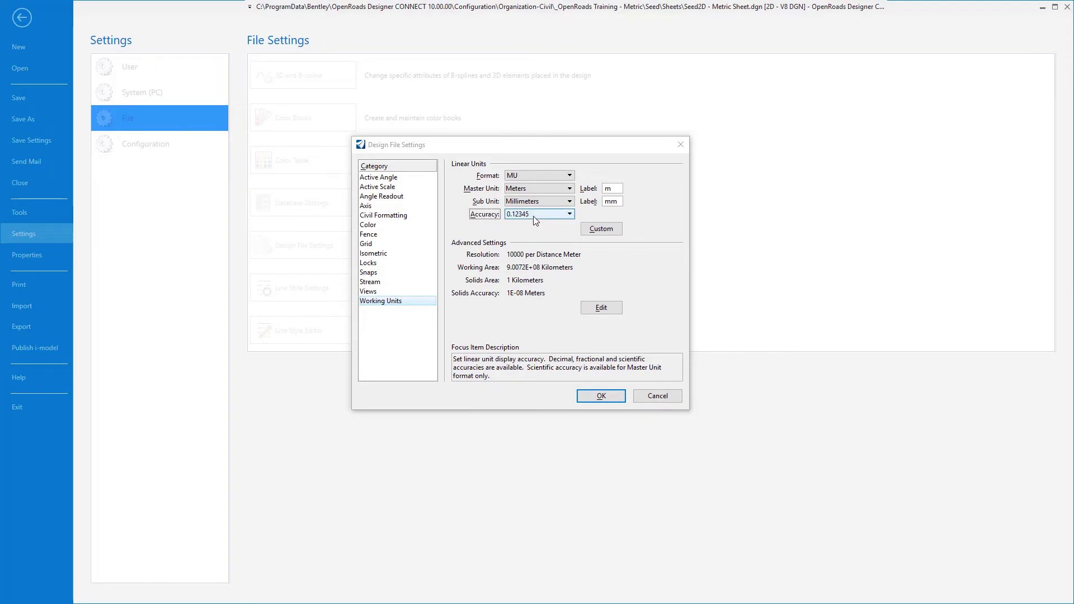
Choose 0.12345678 as the linear unit accuracy.
left_click(536, 218)
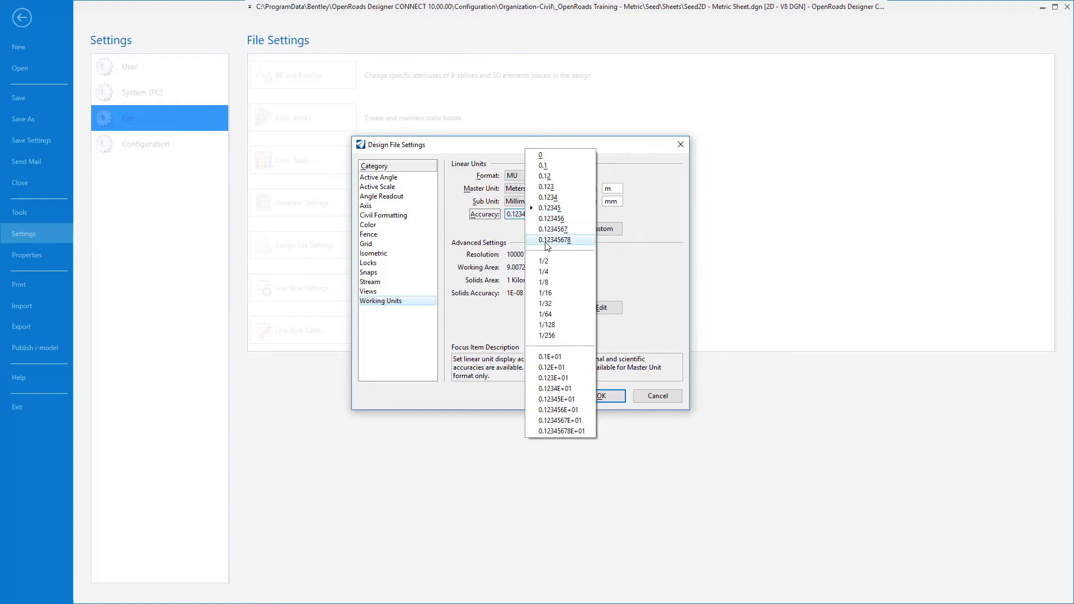
left_click(547, 240)
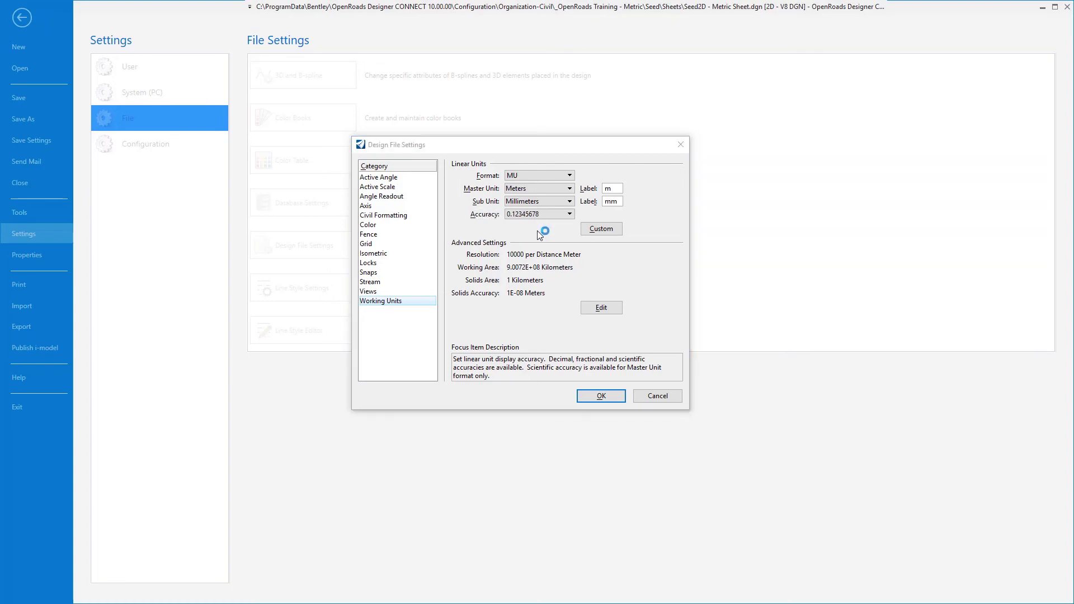
Confirm the 0.12345678 accuracy change and save the settings to the design file.
left_click(612, 394)
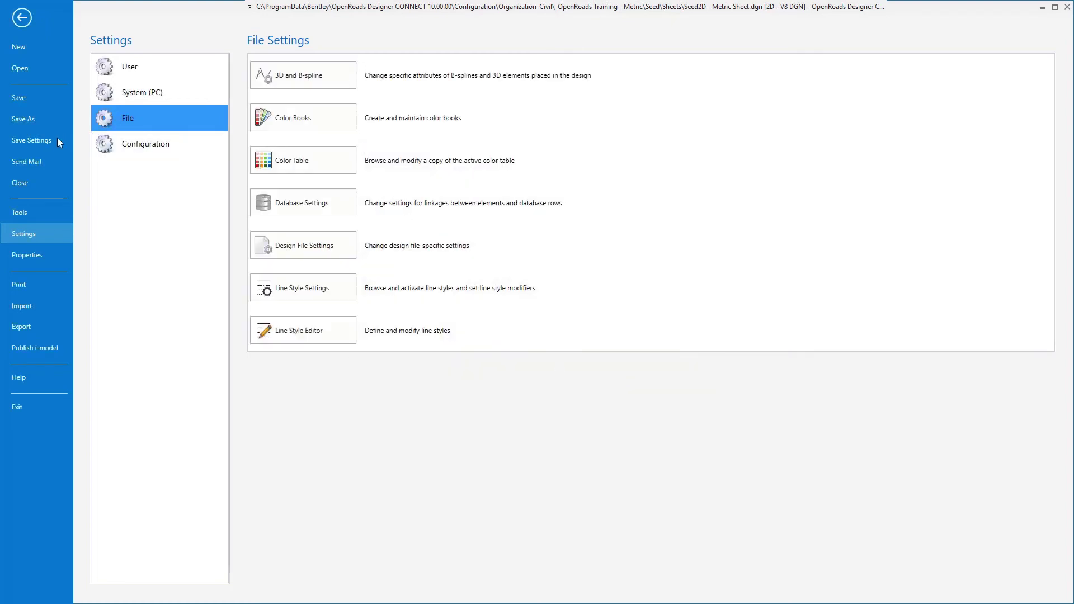
left_click(32, 141)
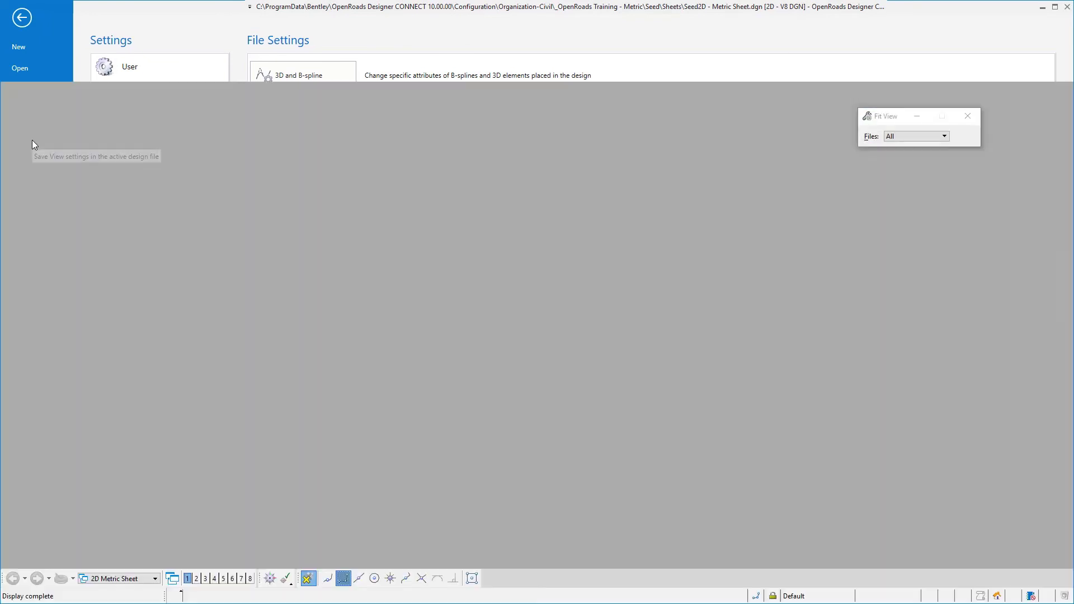